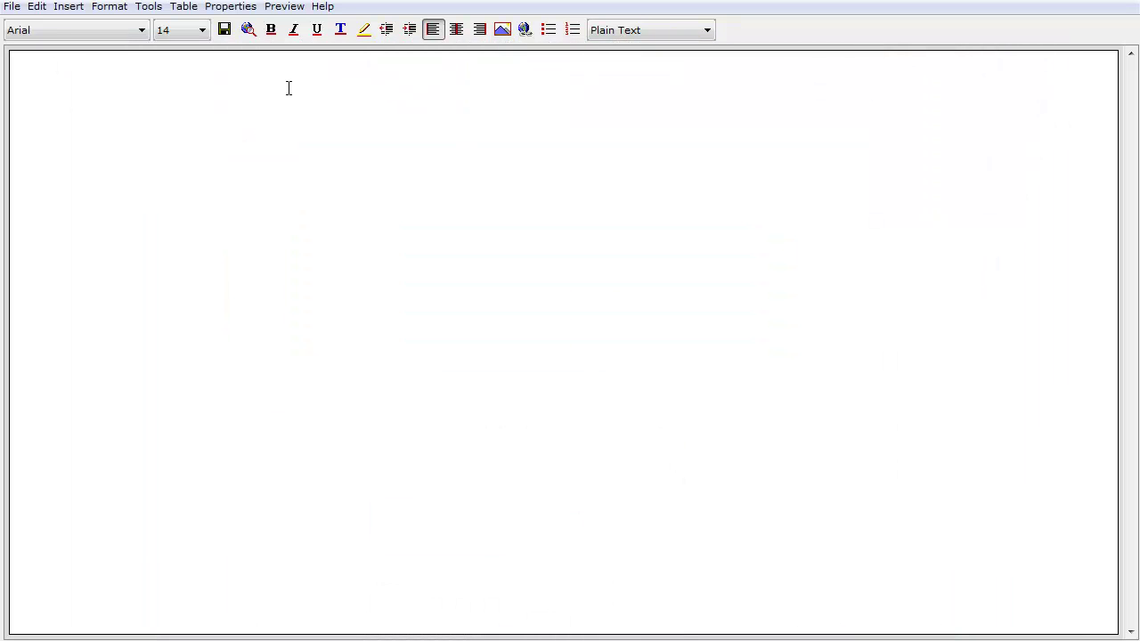
- Paste the copied faculty biography with its photo into the blank lesson
key("ctrl+v")
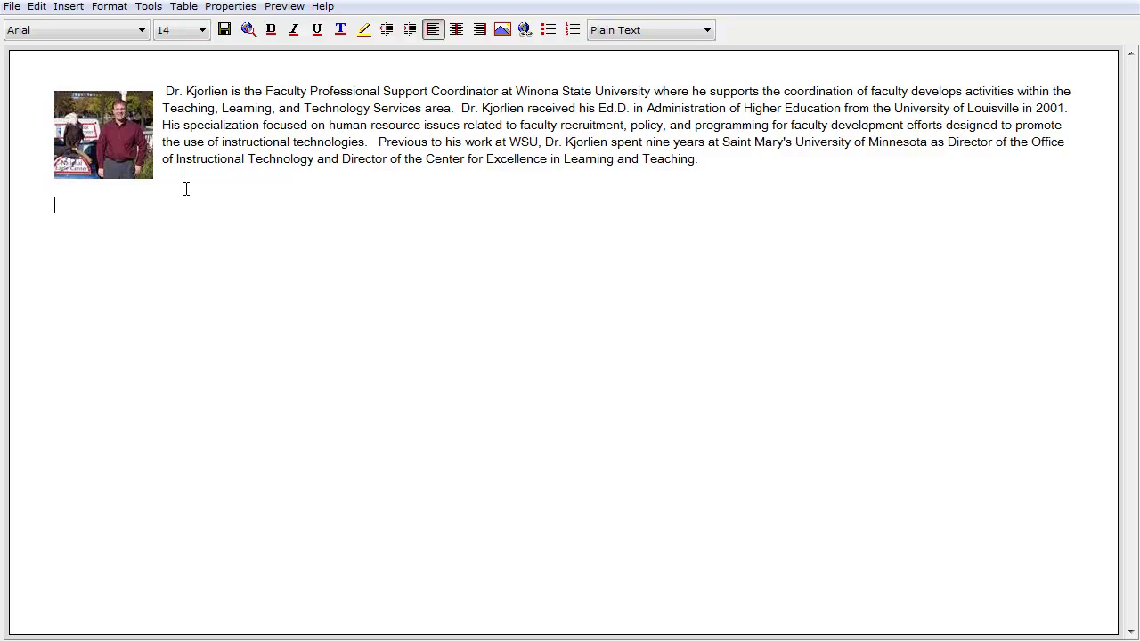
- Examine the items that can be inserted into the lesson, including the Crossword activity's word list settings
left_click(35, 6)
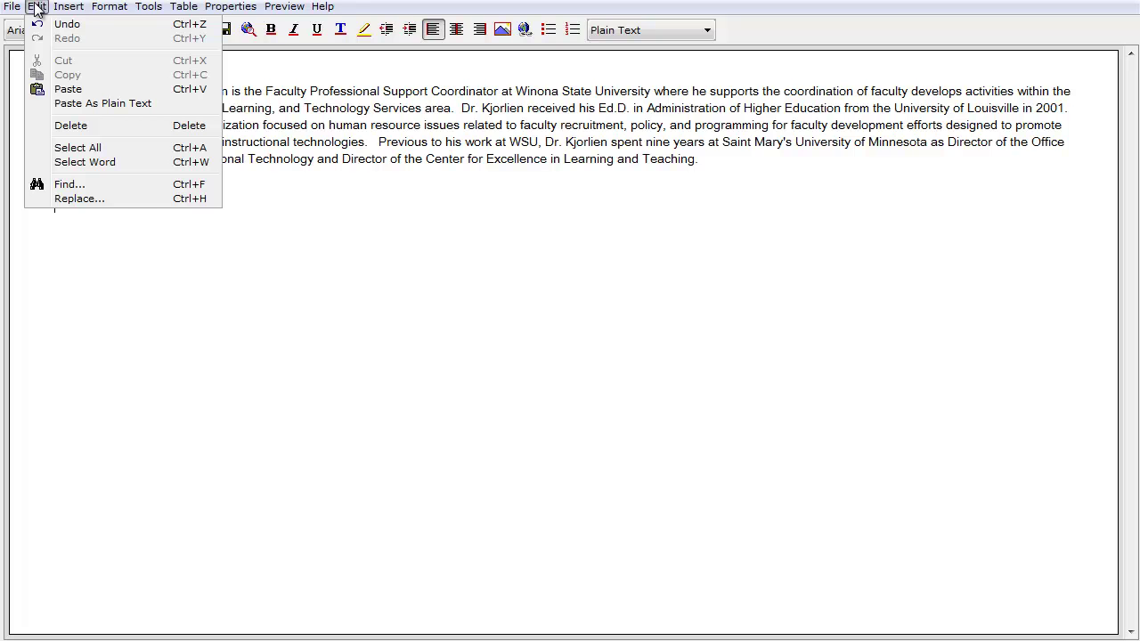
mouse_move(59, 8)
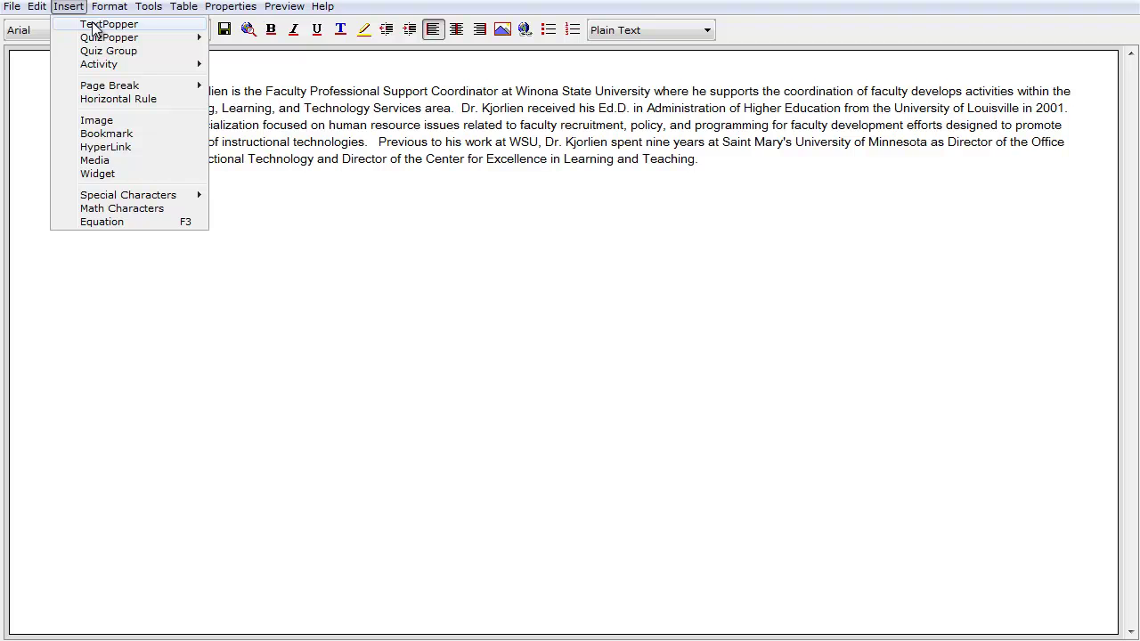
mouse_move(99, 41)
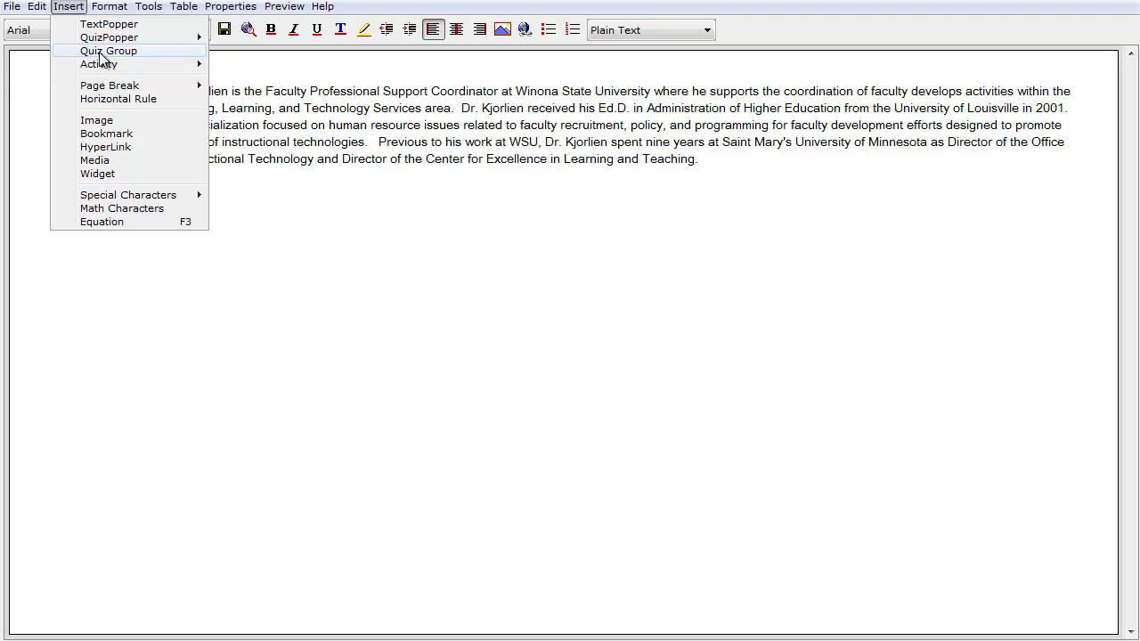
mouse_move(98, 68)
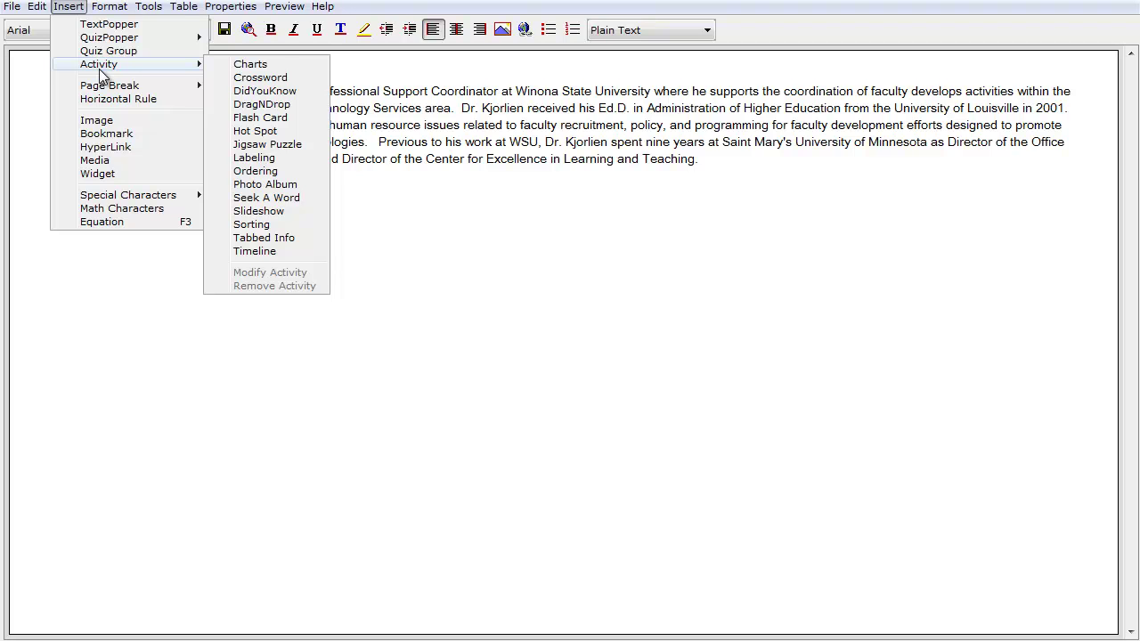
left_click(238, 79)
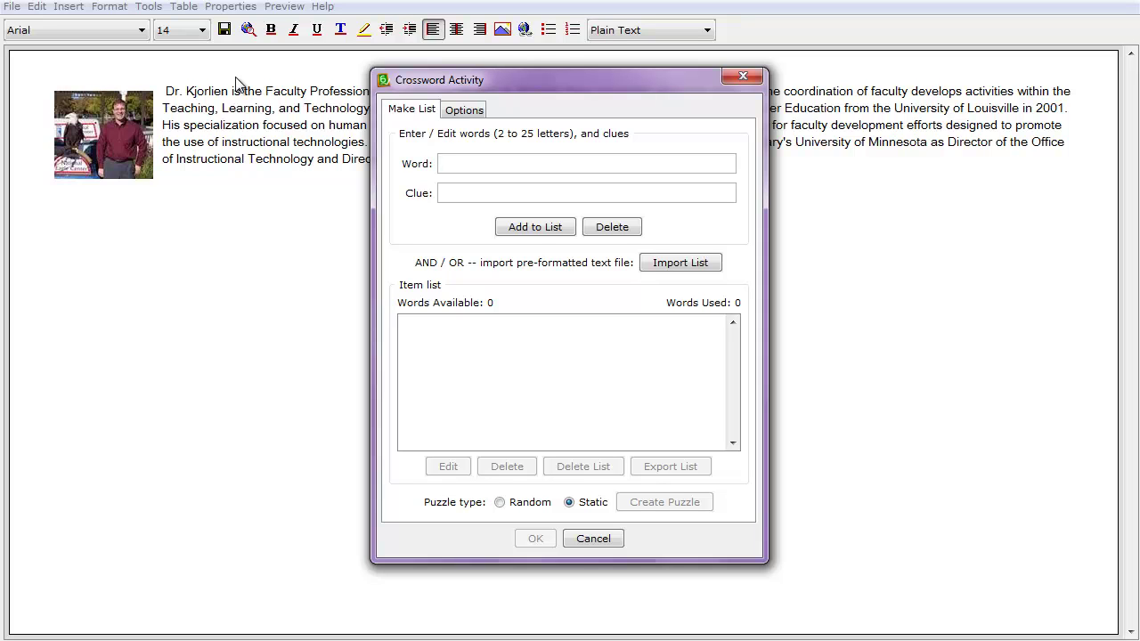
left_click(750, 75)
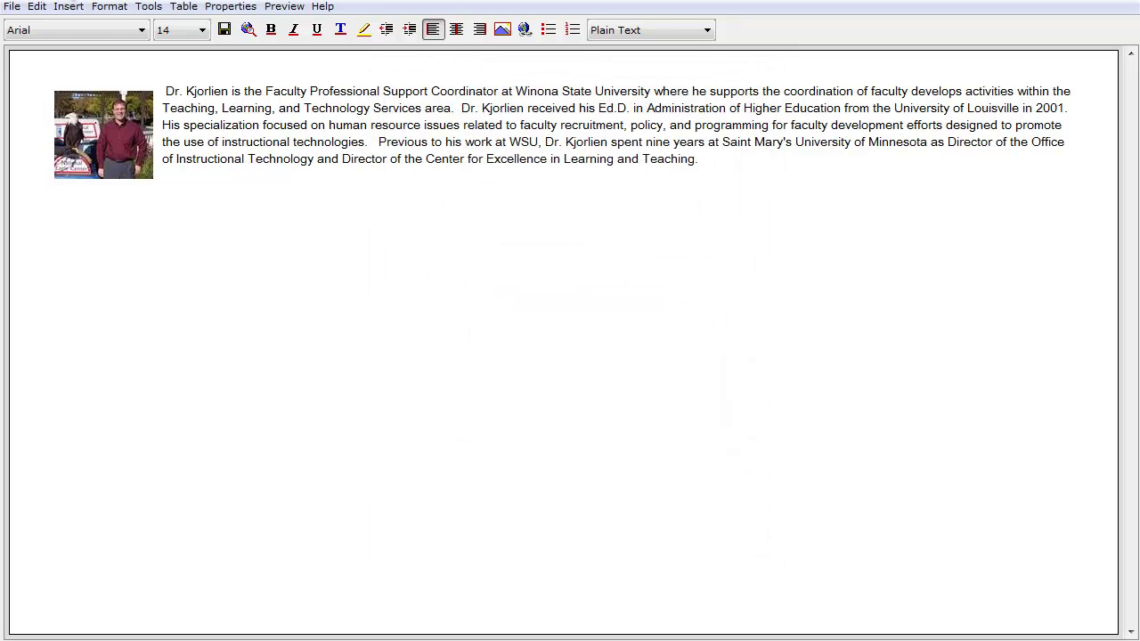
- Insert a page break below the biography and enter "page 2" as the text of the new page
left_click(64, 9)
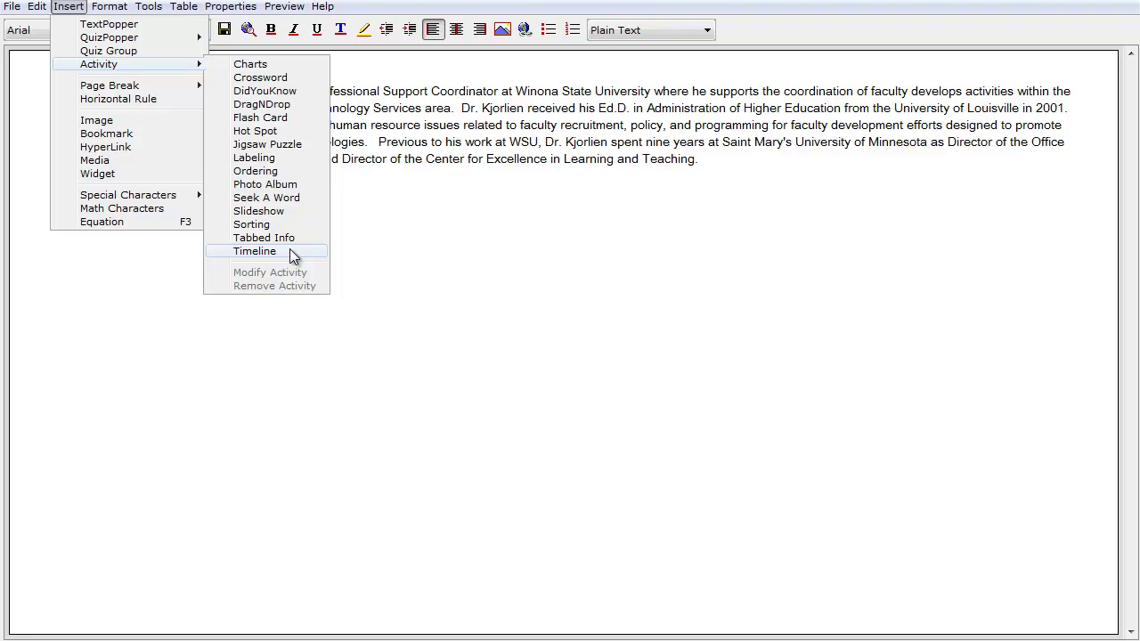
mouse_move(132, 92)
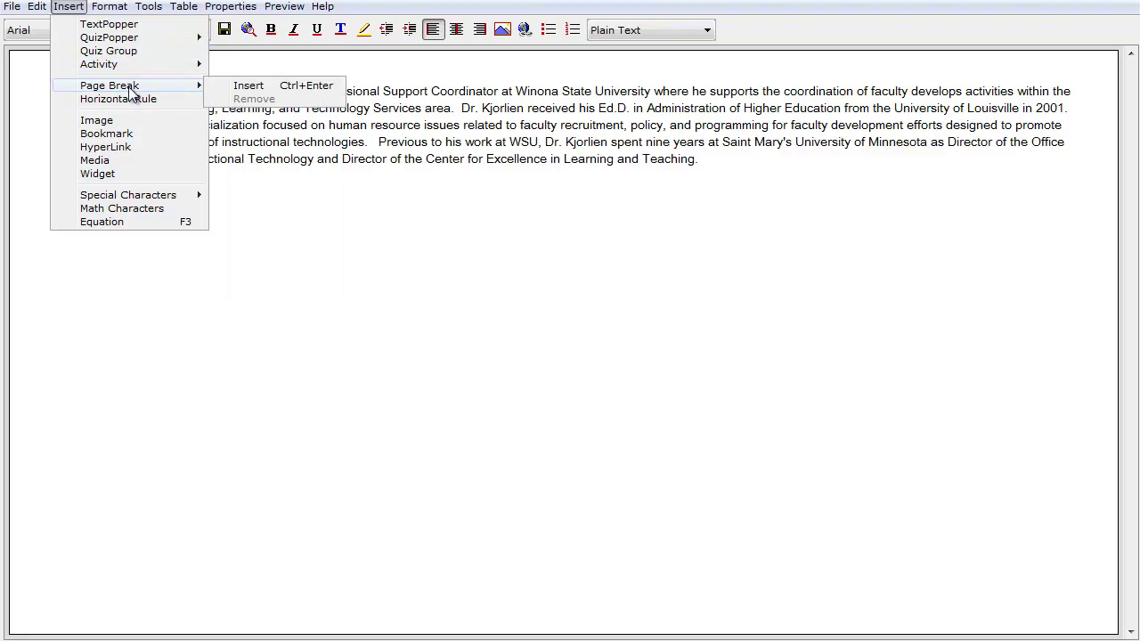
left_click(260, 85)
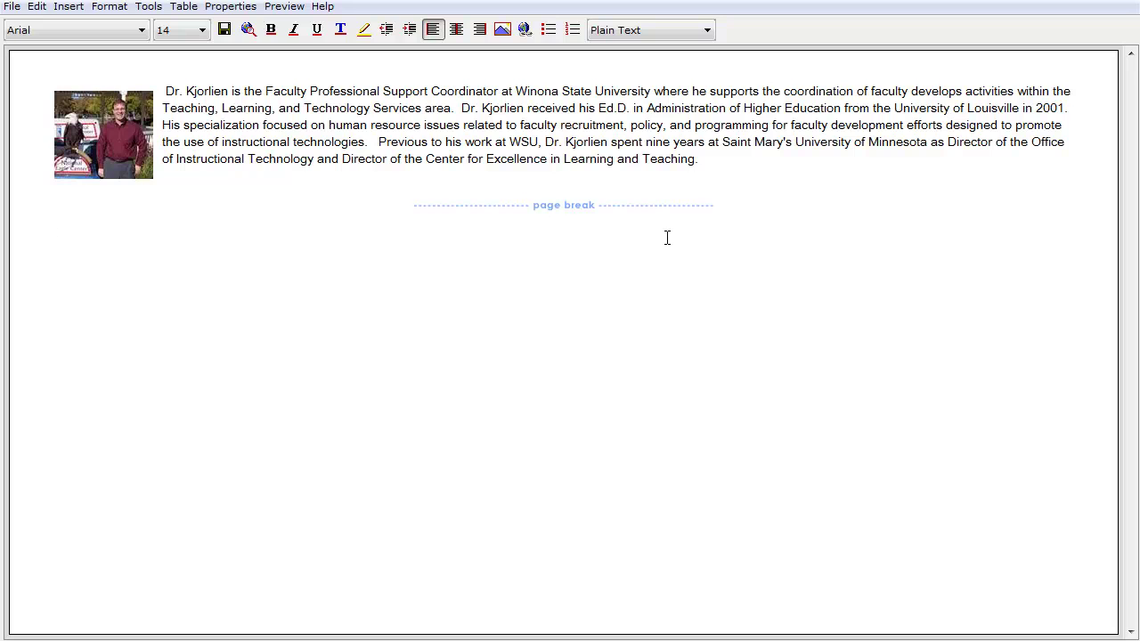
type("page 2")
left_click(68, 7)
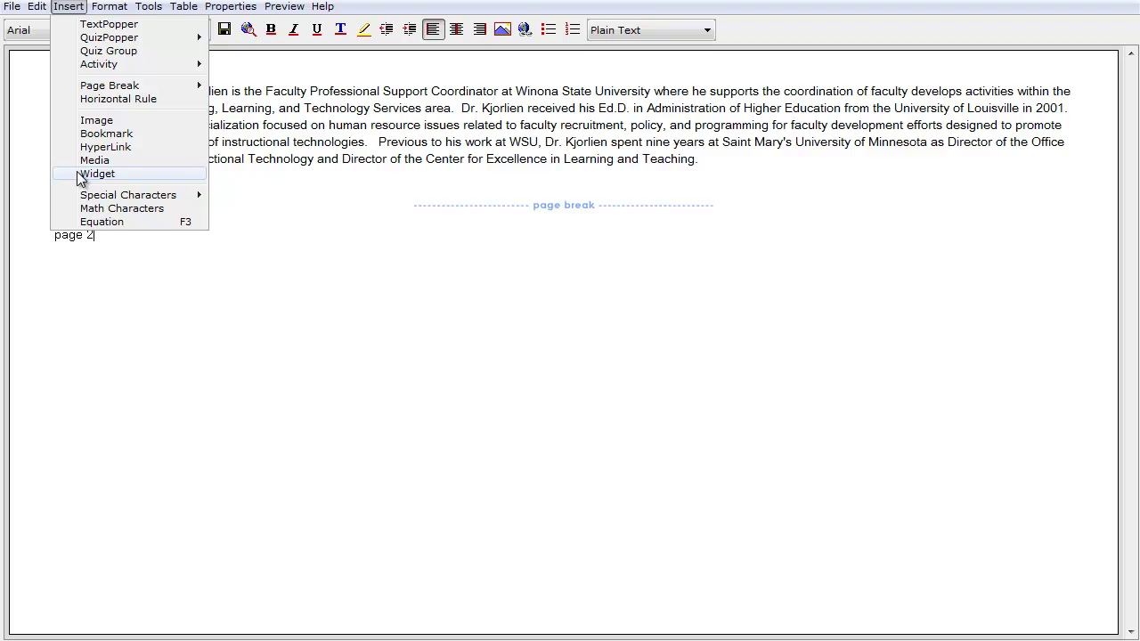
mouse_move(80, 196)
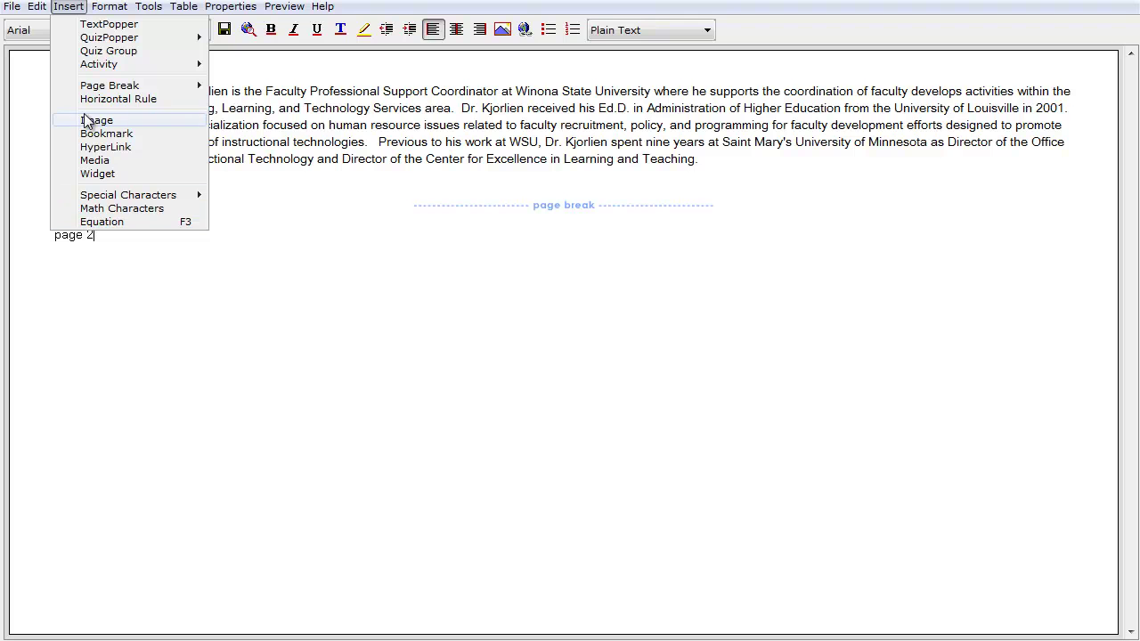
mouse_move(99, 70)
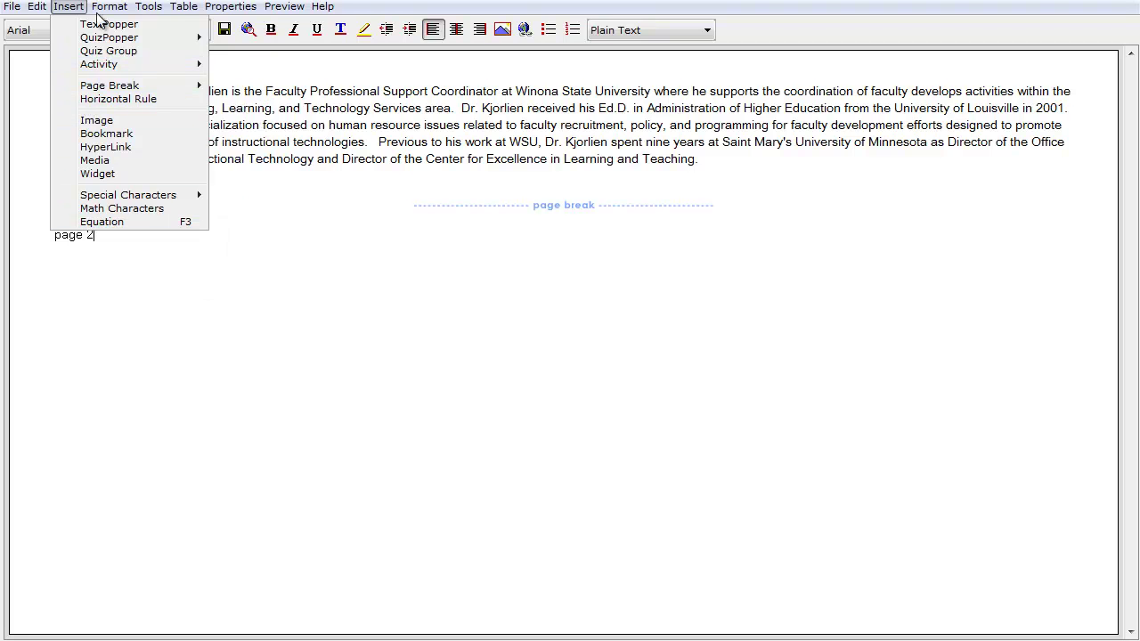
mouse_move(97, 5)
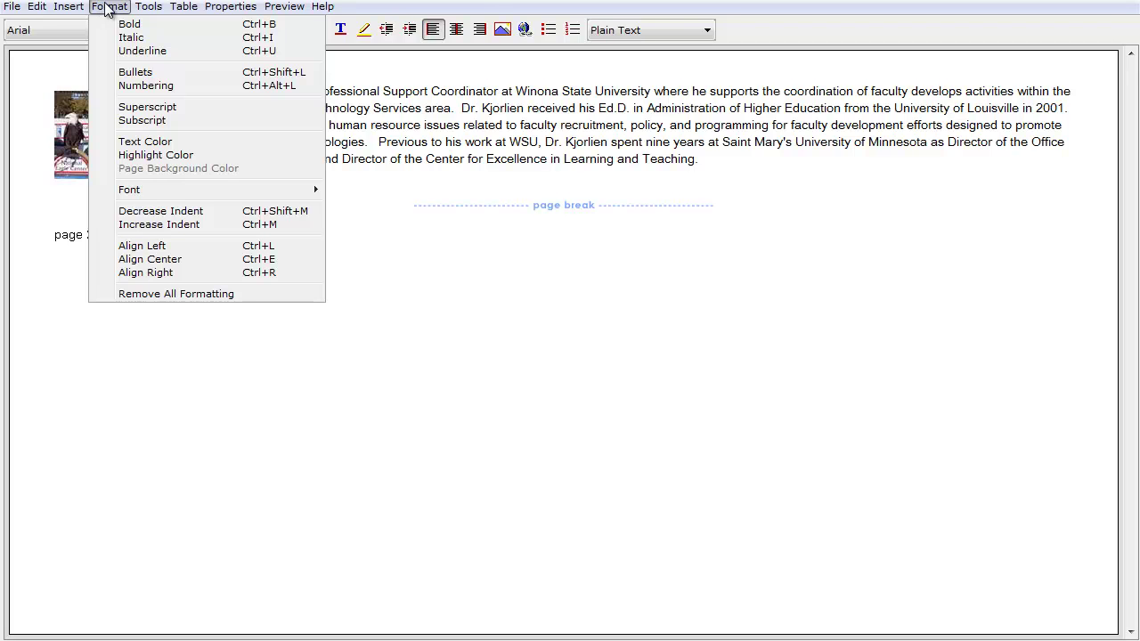
mouse_move(138, 11)
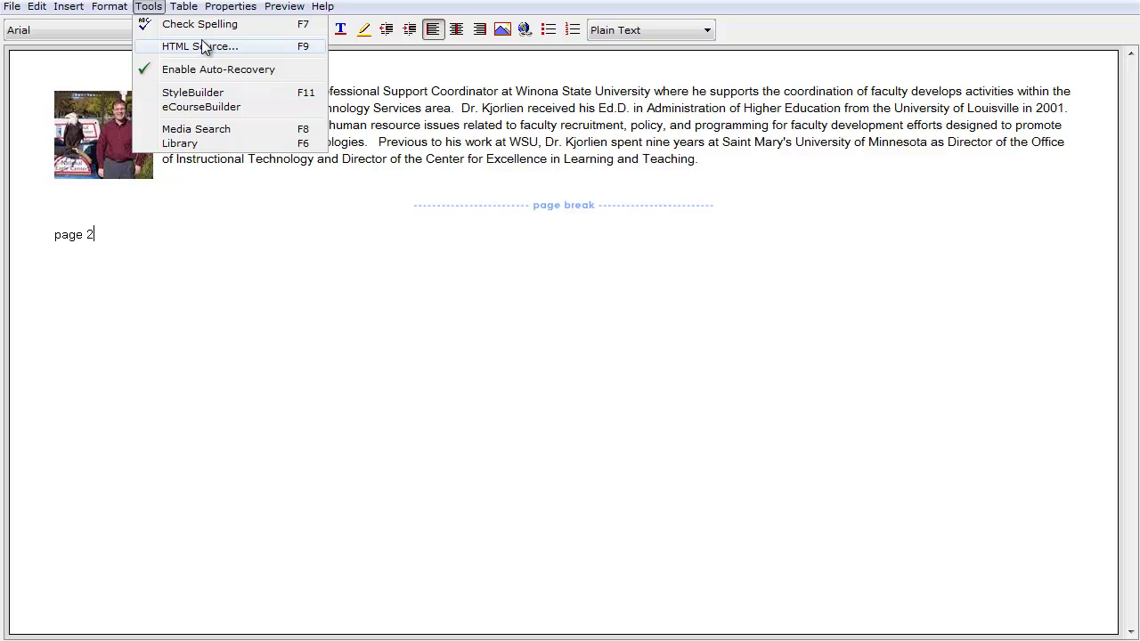
- Change the lesson's style to the purple Spear Banner in the style properties
mouse_move(224, 13)
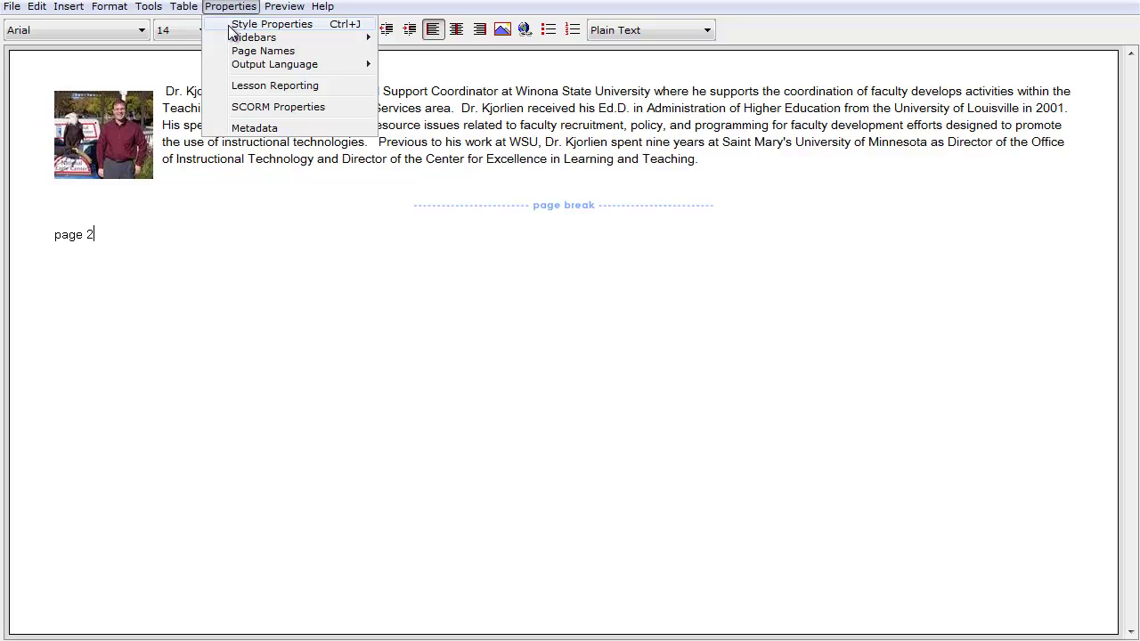
left_click(230, 31)
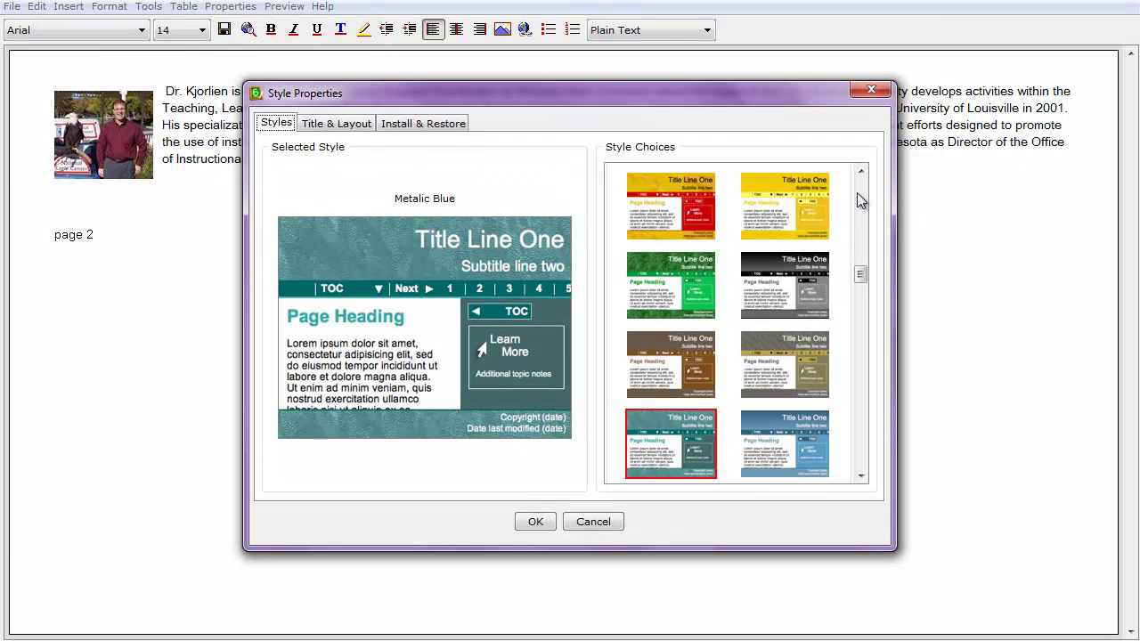
scroll(857, 192, "up", 2)
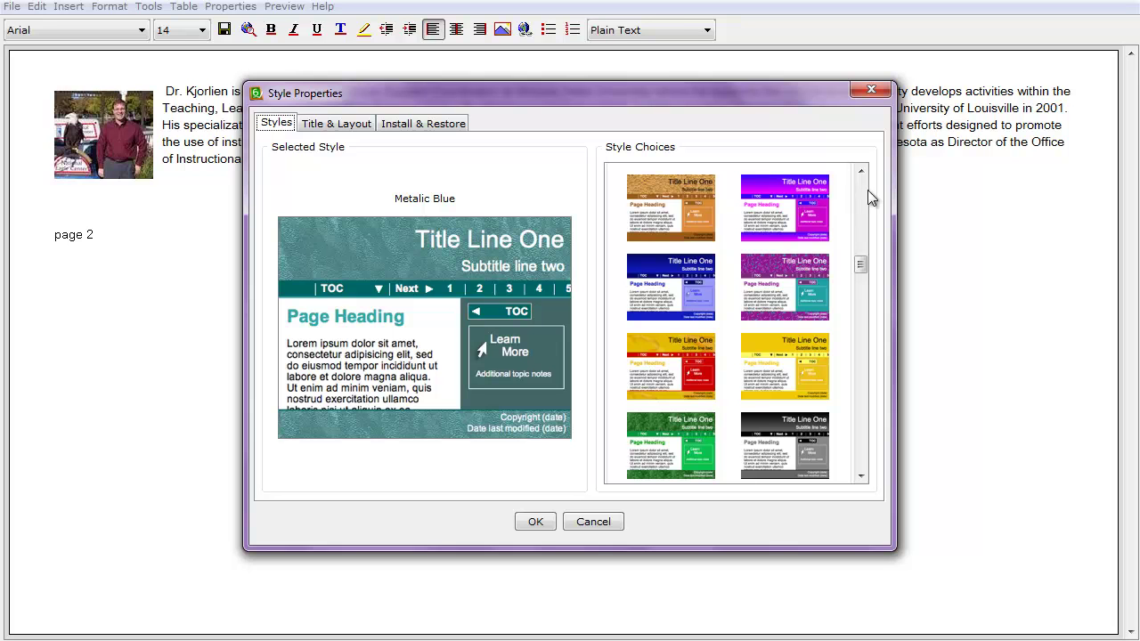
scroll(868, 189, "up", 1)
scroll(864, 190, "up", 3)
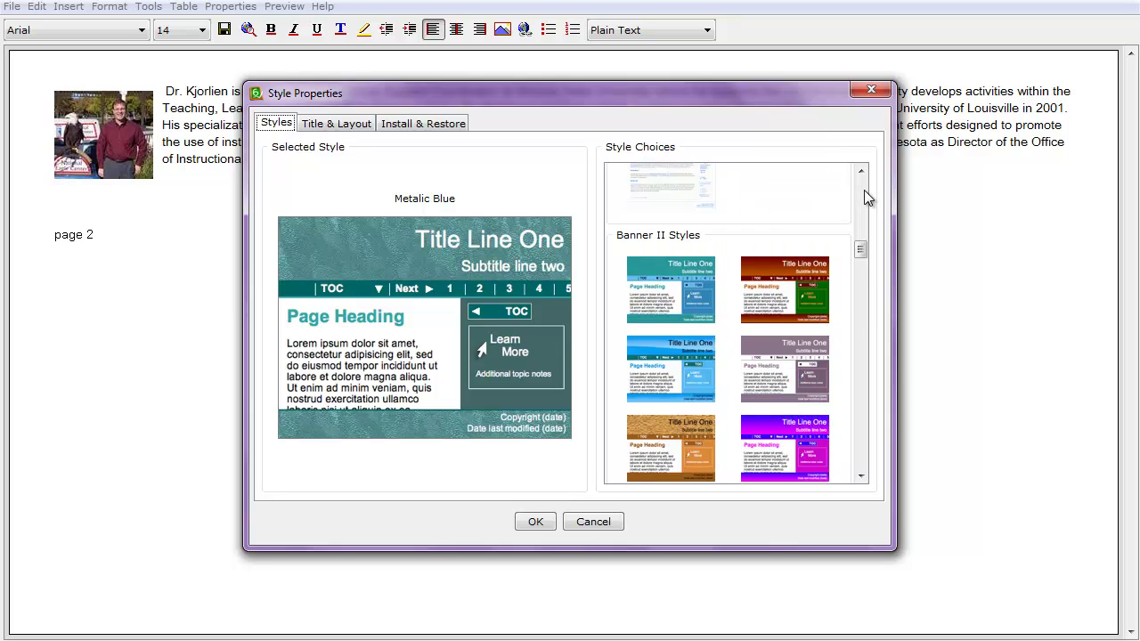
scroll(864, 190, "up", 4)
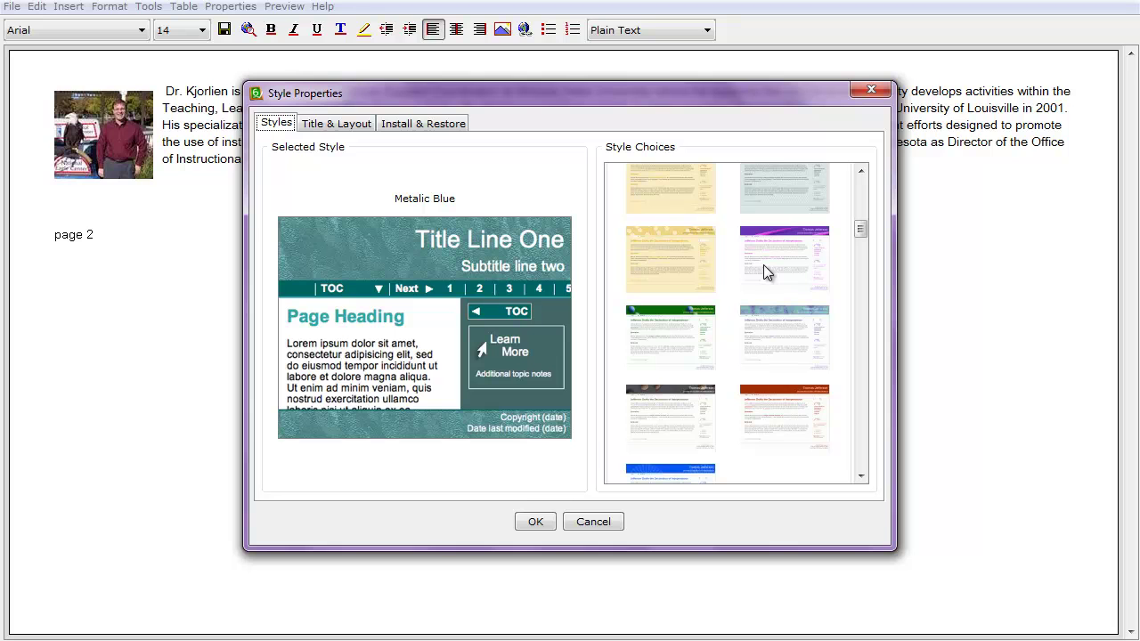
left_click(763, 265)
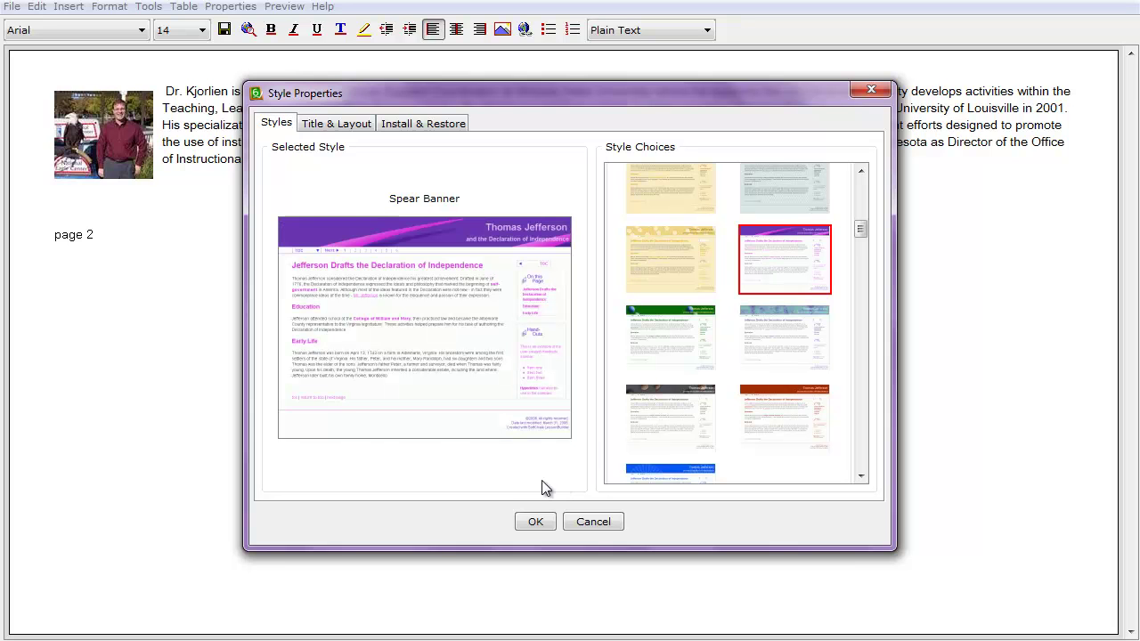
left_click(534, 523)
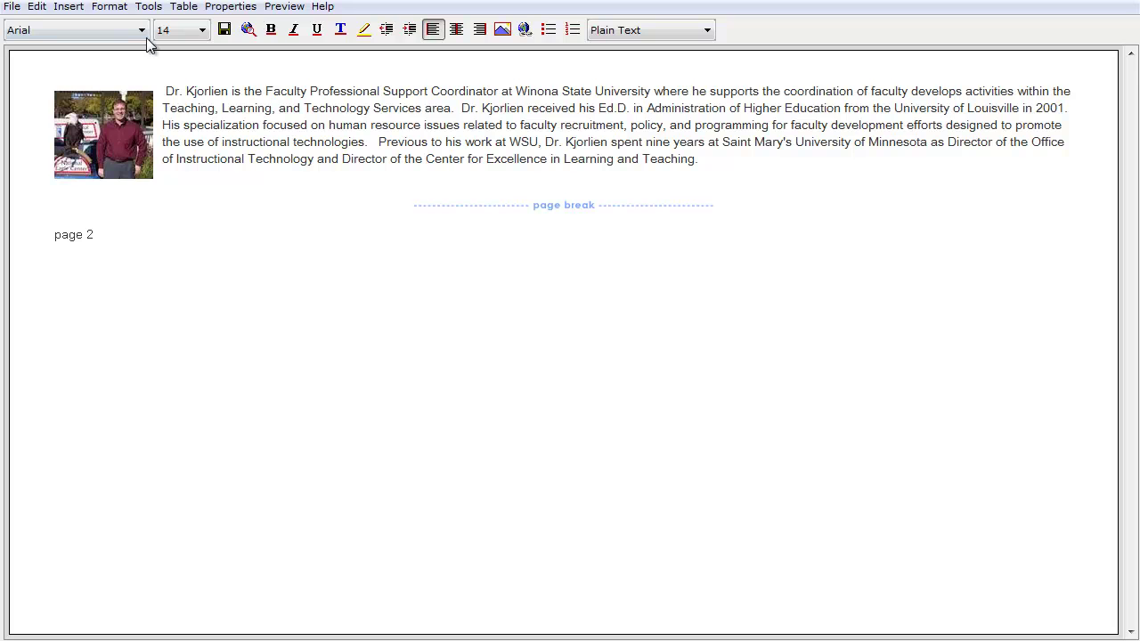
- Preview the lesson in the browser, saving it as an HTML file named test4 in My Documents
left_click(286, 9)
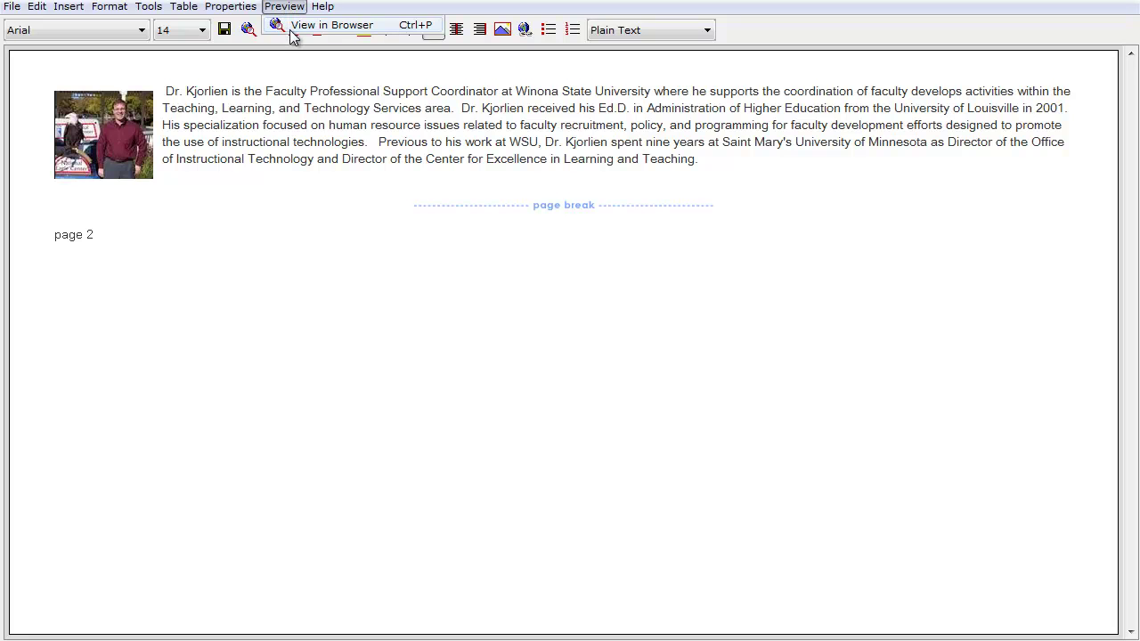
left_click(329, 25)
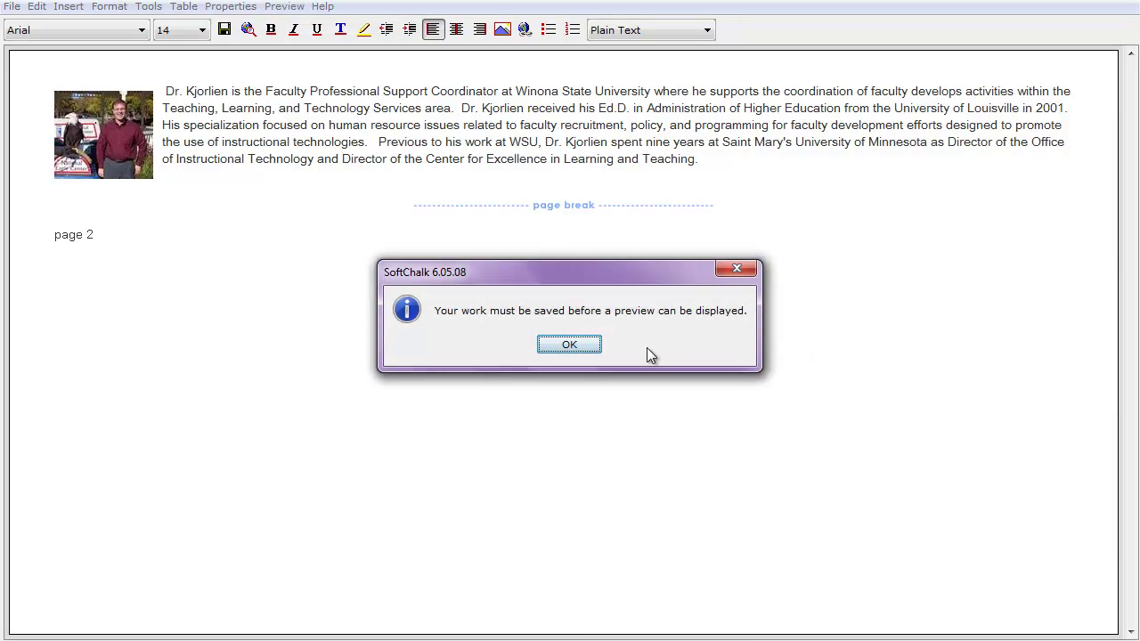
left_click(550, 346)
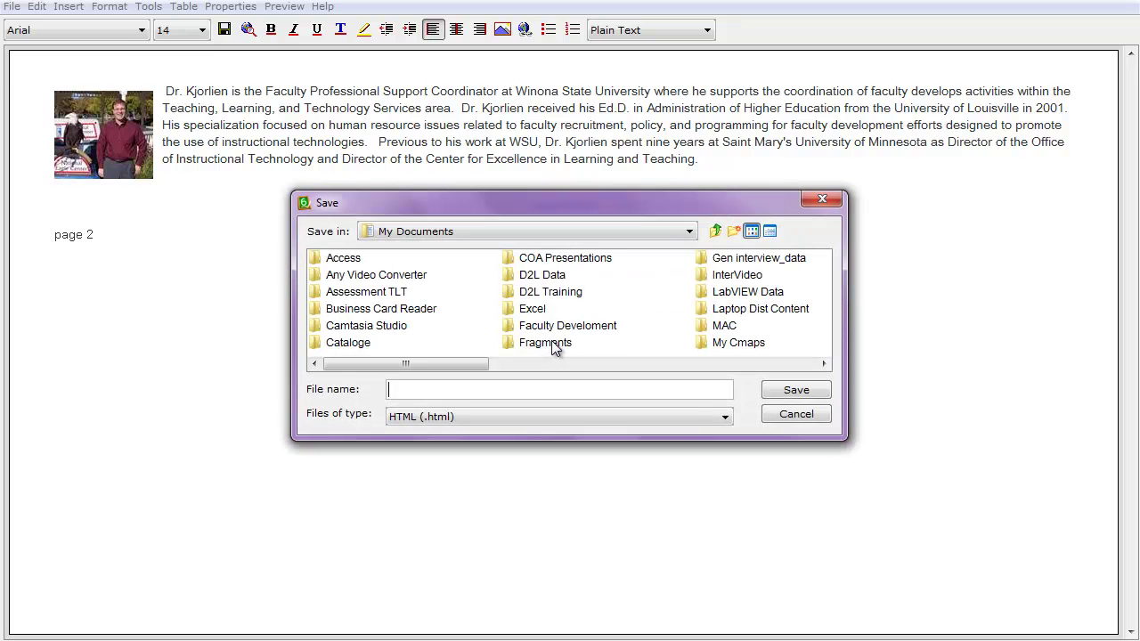
type("test4")
left_click(796, 390)
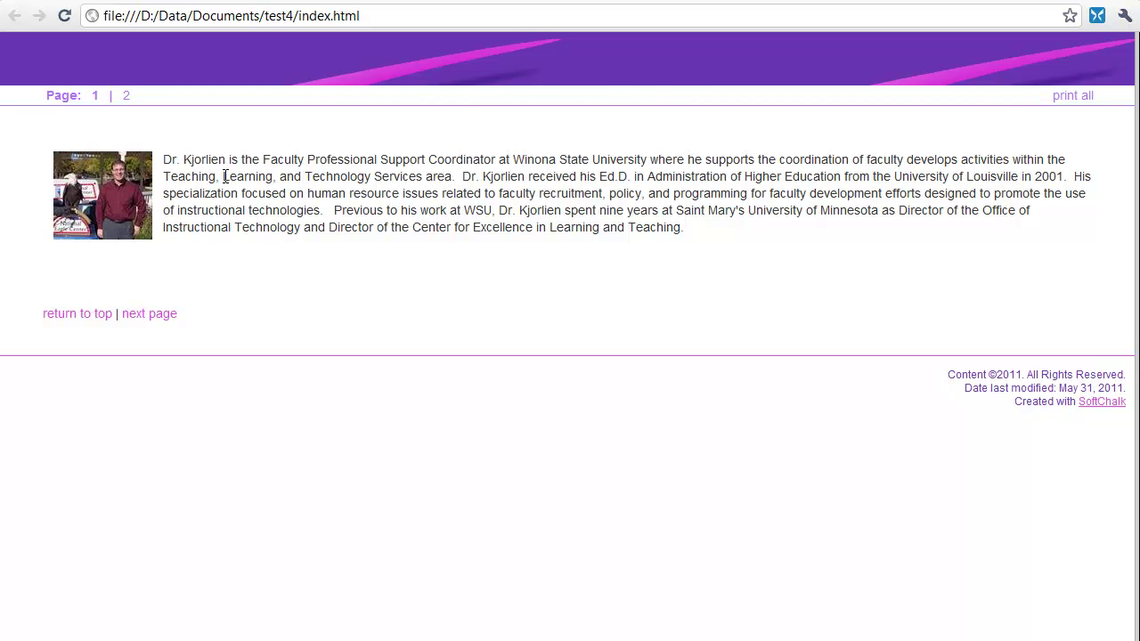
- Check page 2 of the previewed lesson and return to its previous page
left_click(127, 98)
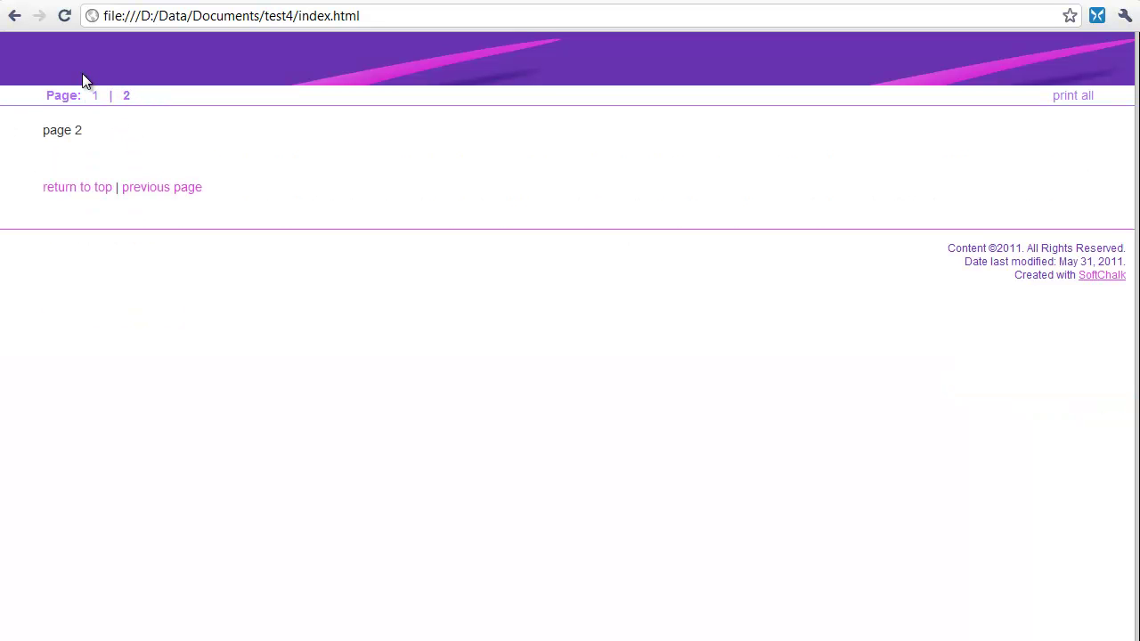
left_click(131, 190)
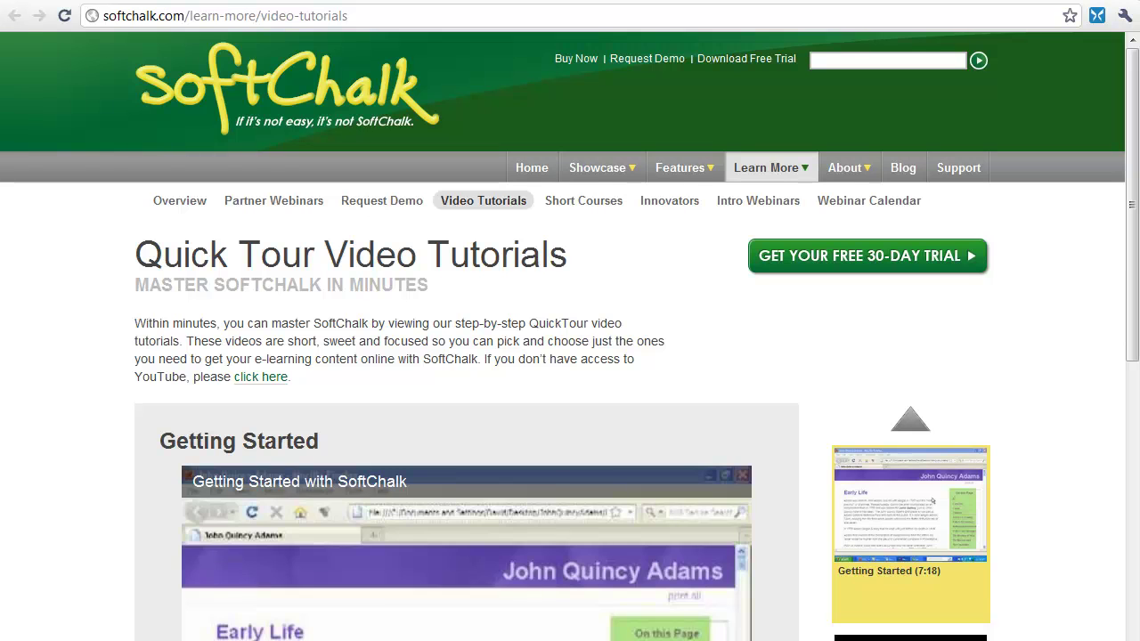
- Switch to Firefox and read the Faculty Exchange wiki article on interactive online course content down to its related articles
mouse_move(356, 638)
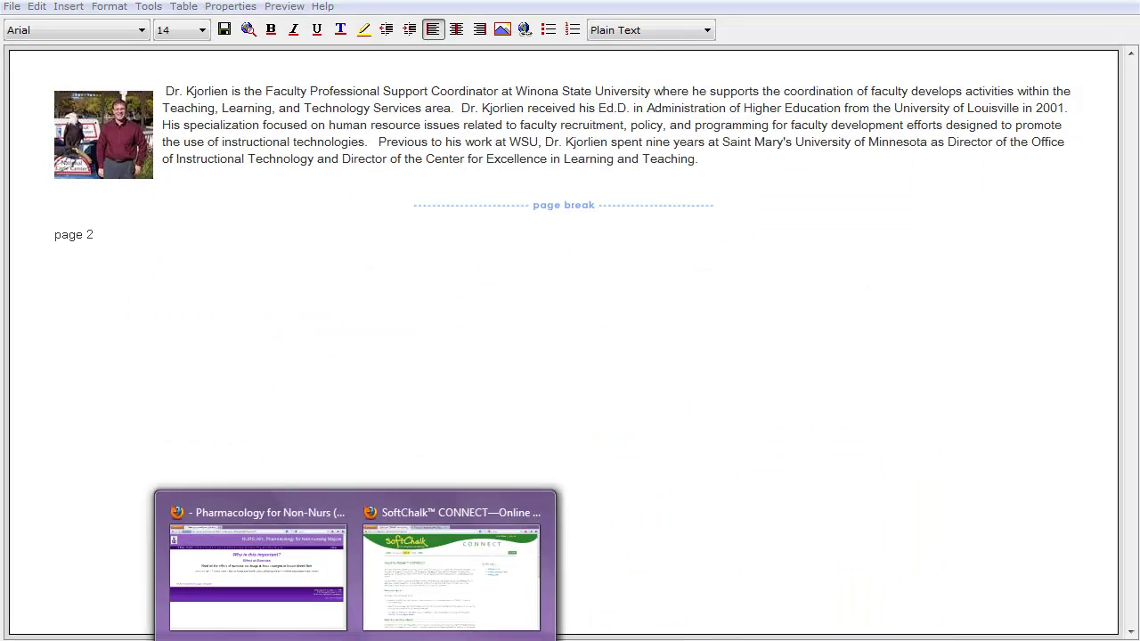
left_click(395, 611)
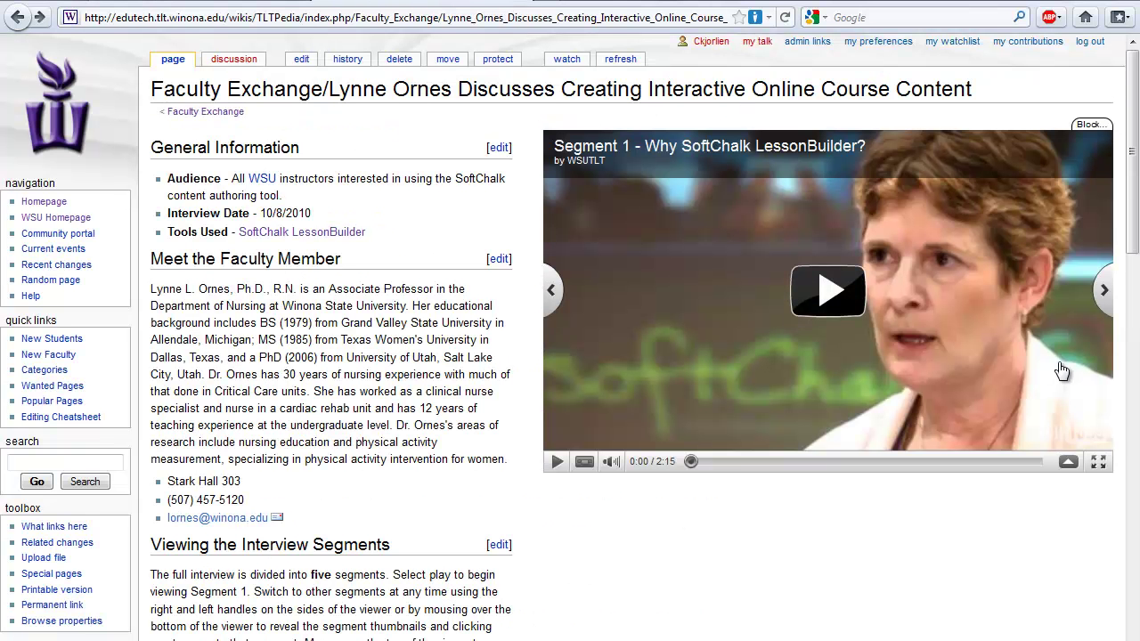
left_click(1133, 450)
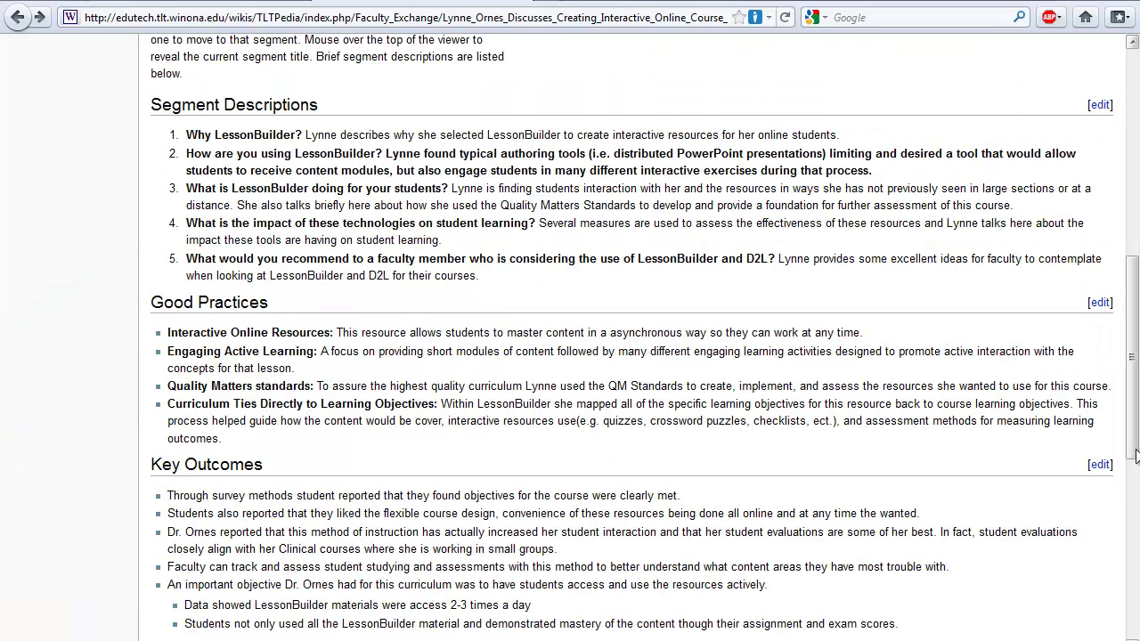
left_click(1134, 507)
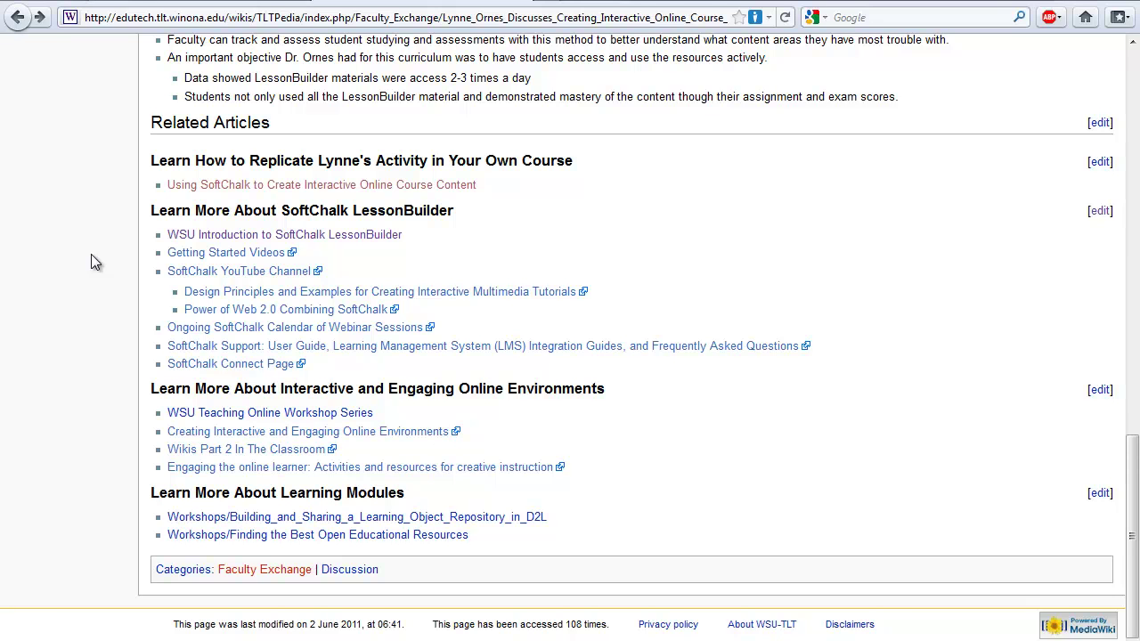
- Open the Getting Started Videos resource and look through SoftChalk's Quick Tour Video Tutorials
left_click(272, 258)
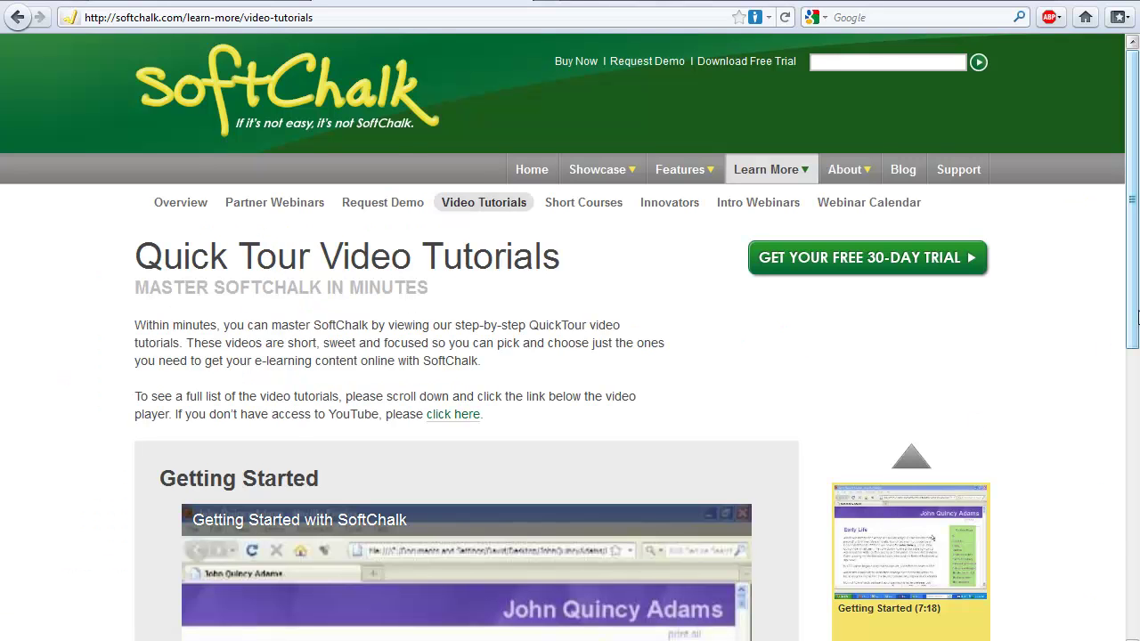
scroll(548, 545, "down", 4)
scroll(378, 383, "down", 5)
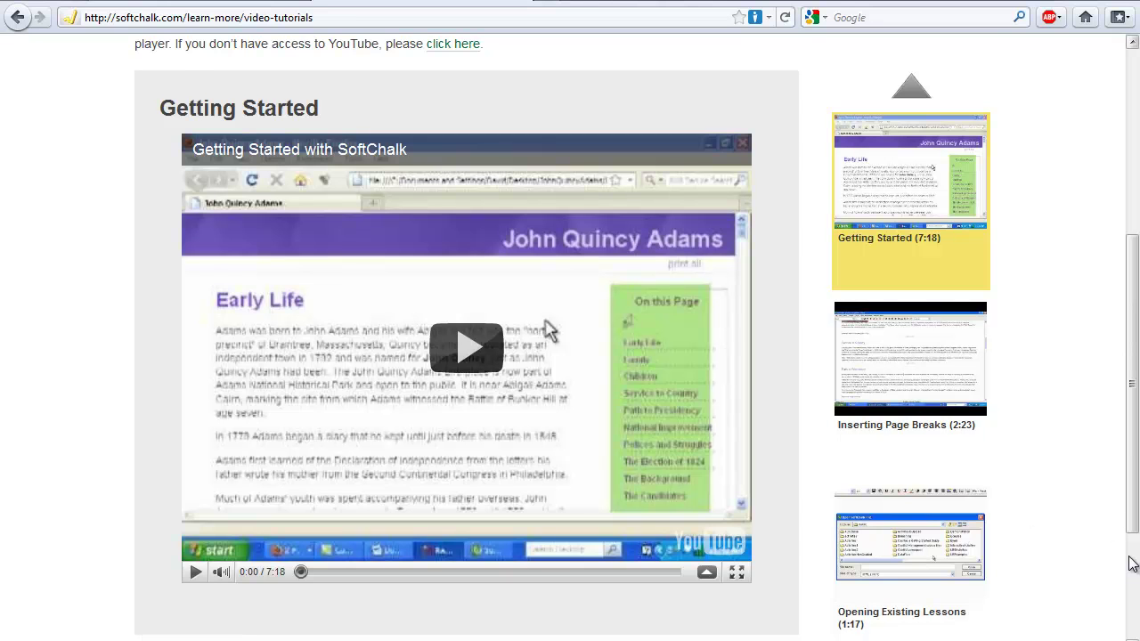
scroll(1134, 522, "down", 2)
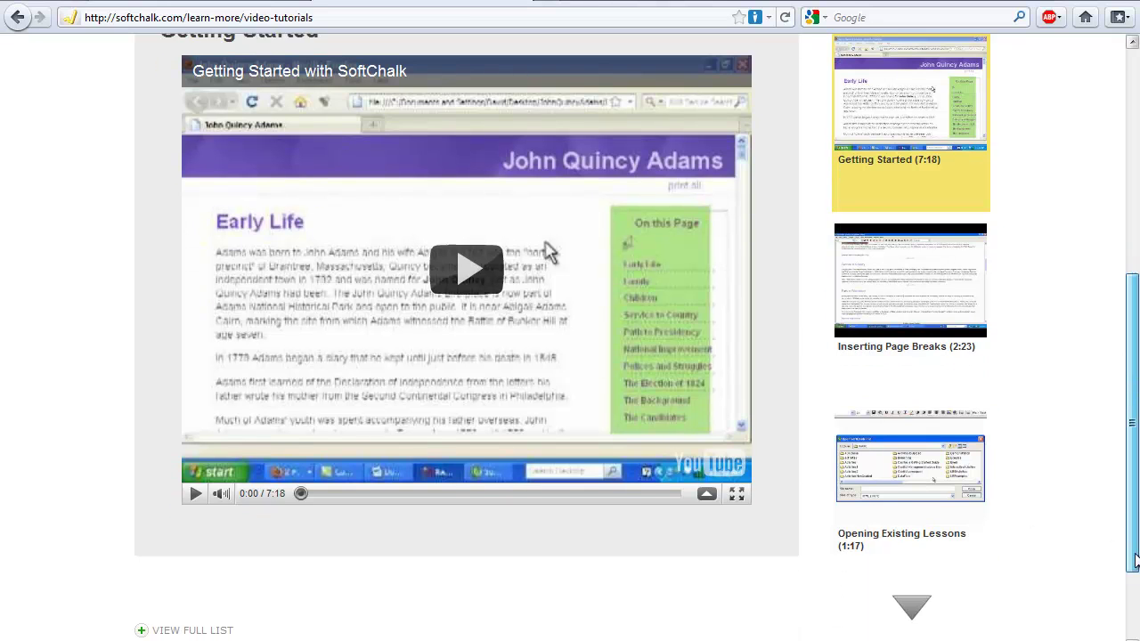
- Browse further through the list of Getting Started video tutorials, past Inserting Graphics, Audio and Video, and go back to the previous page
left_click(908, 599)
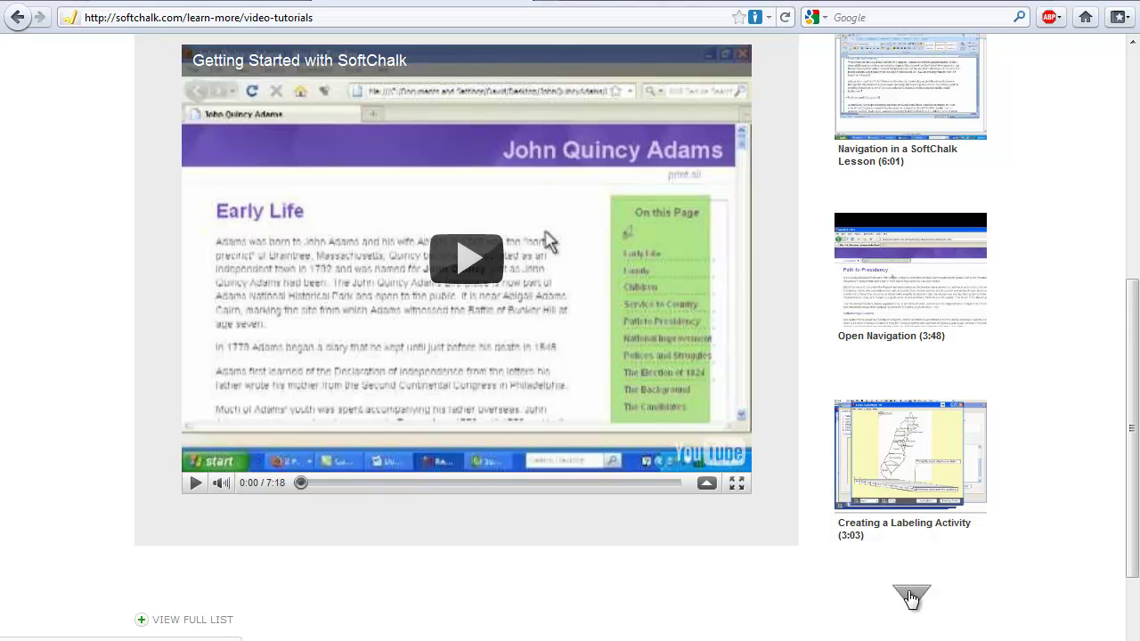
left_click(910, 596)
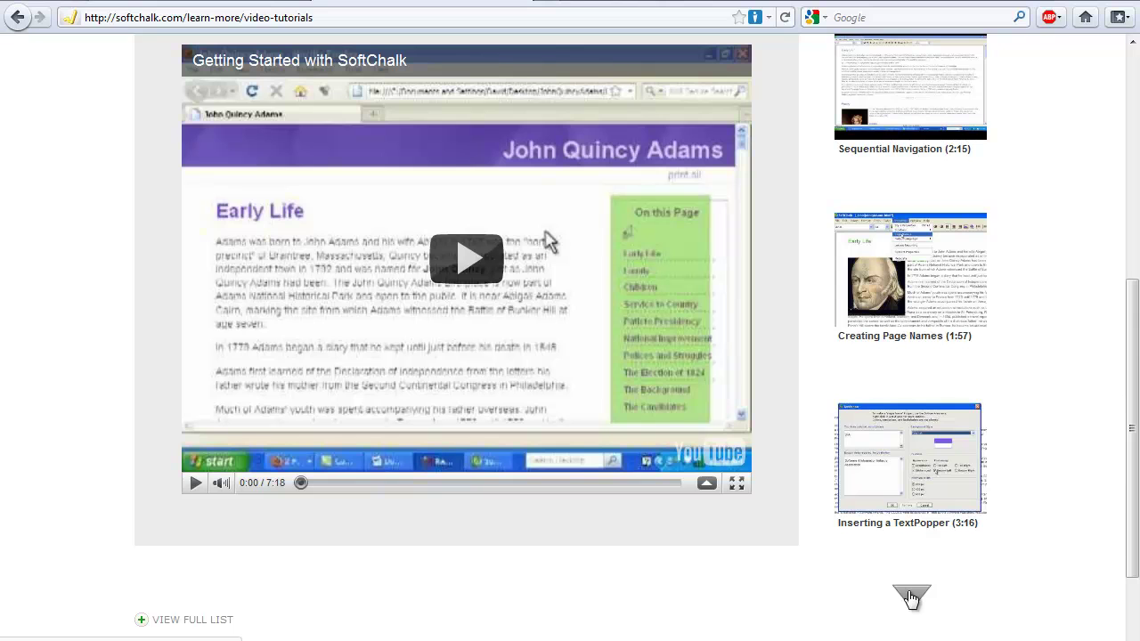
left_click(910, 597)
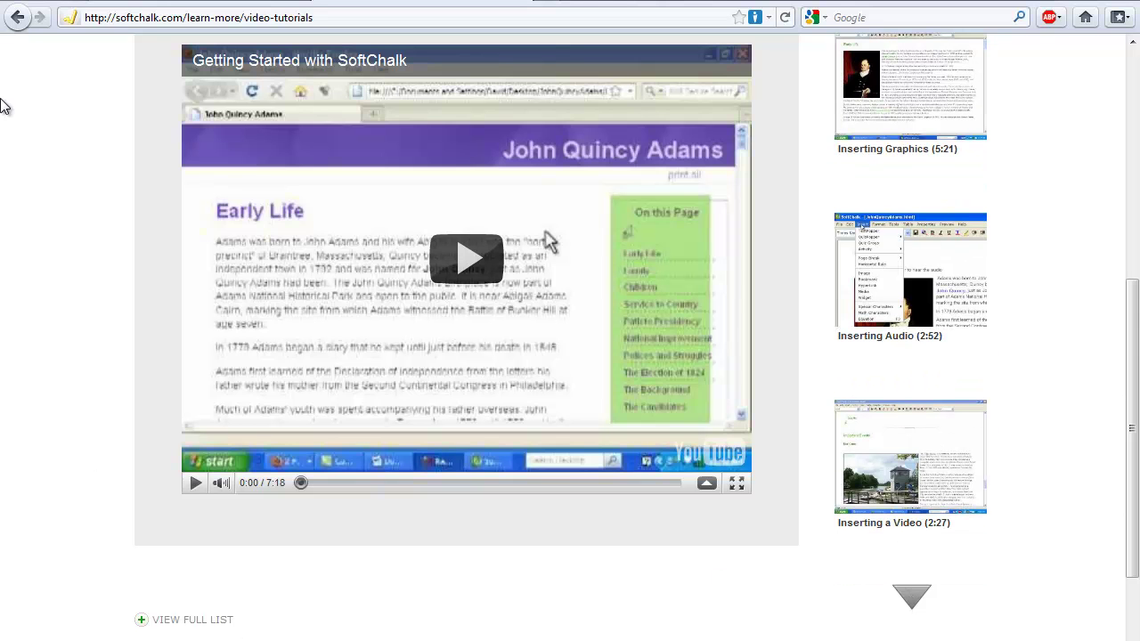
left_click(17, 18)
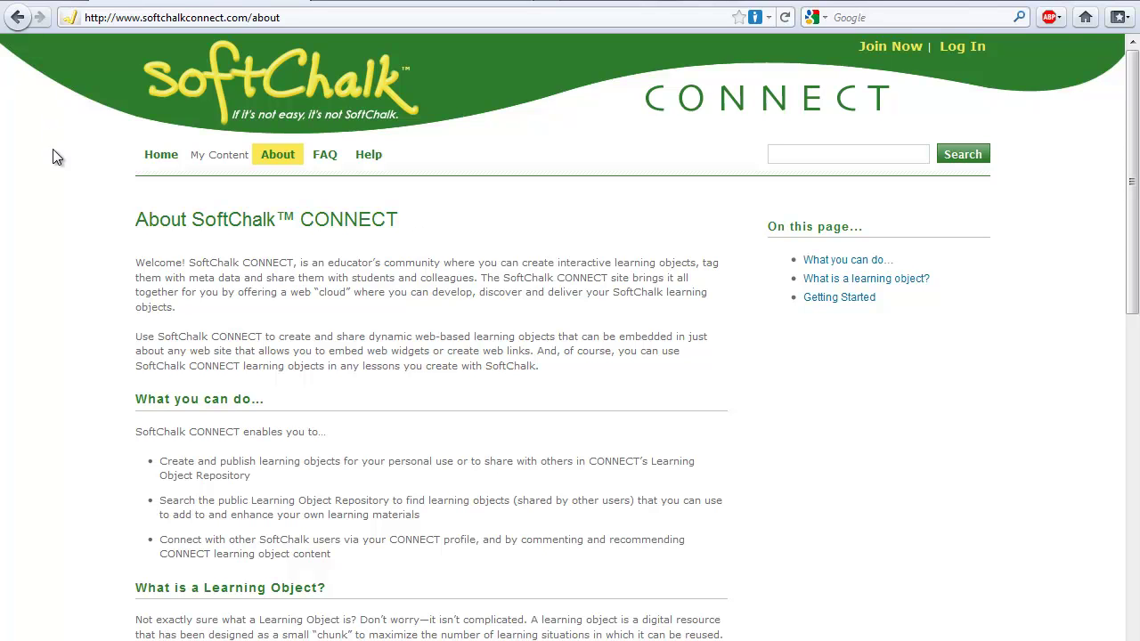
- View the SoftChalk CONNECT home page with its learning object repository, and return to the lesson in the SoftChalk editor
left_click(161, 157)
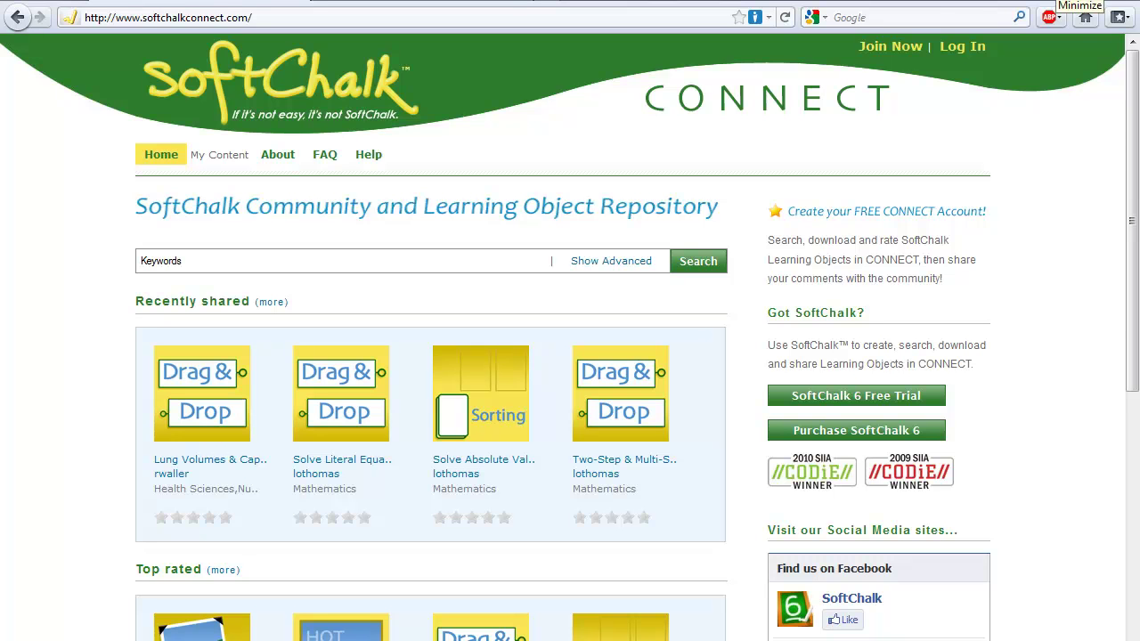
left_click(1079, 0)
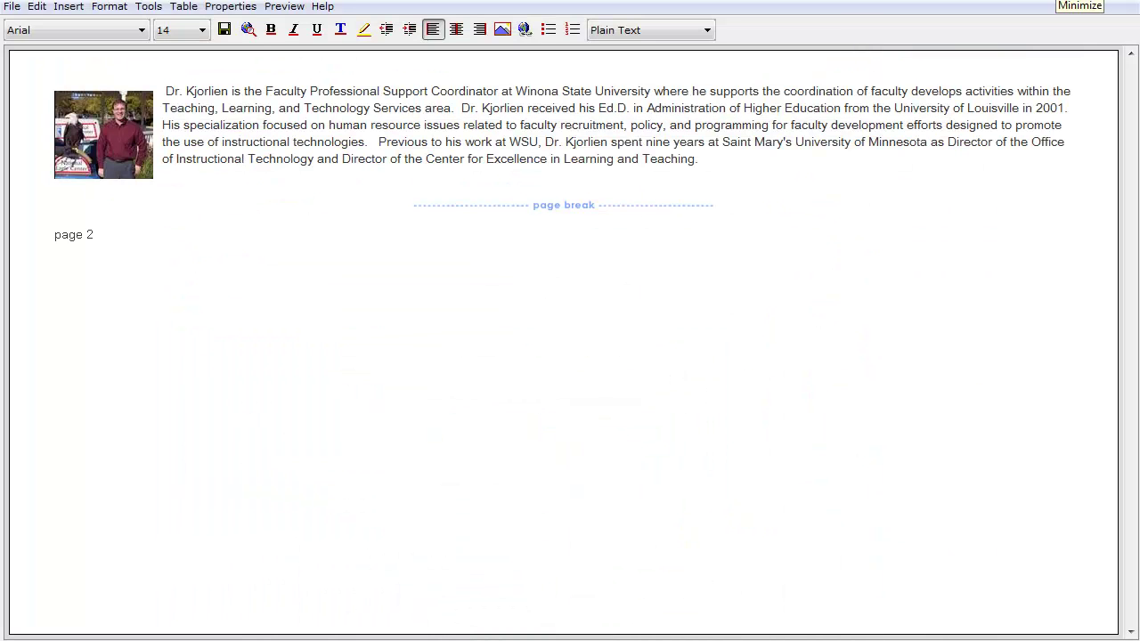